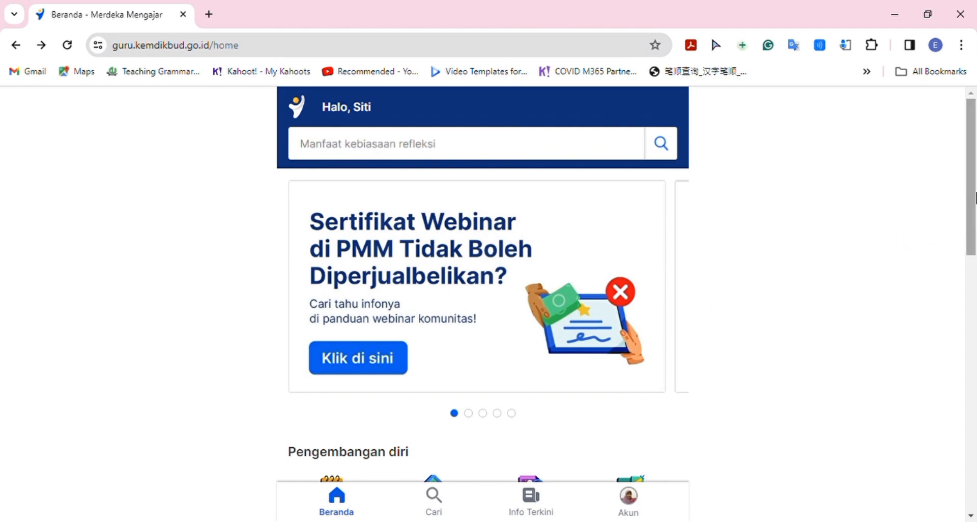
Open Pengelolaan Kinerja and go to the observation steps of Observasi Praktik Kinerja for January to June 2024.
drag(975, 193, 974, 321)
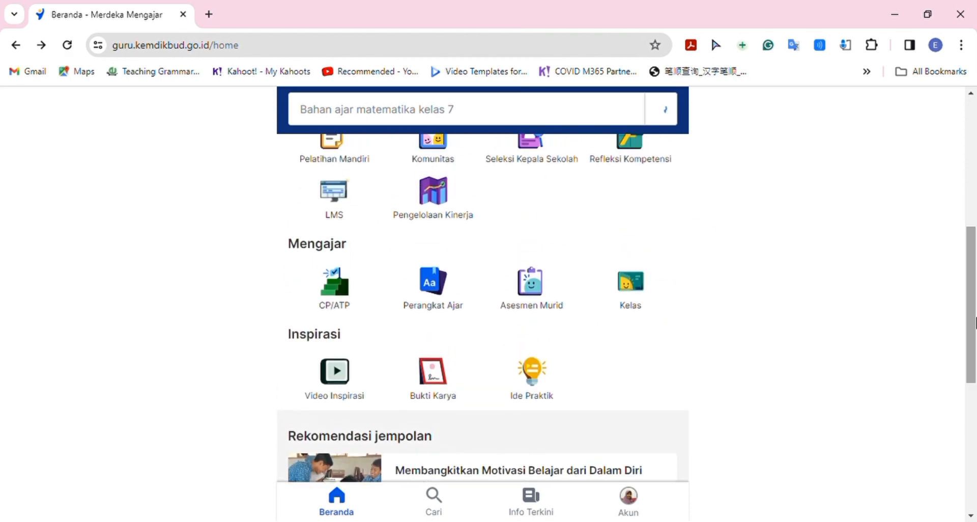
click(441, 203)
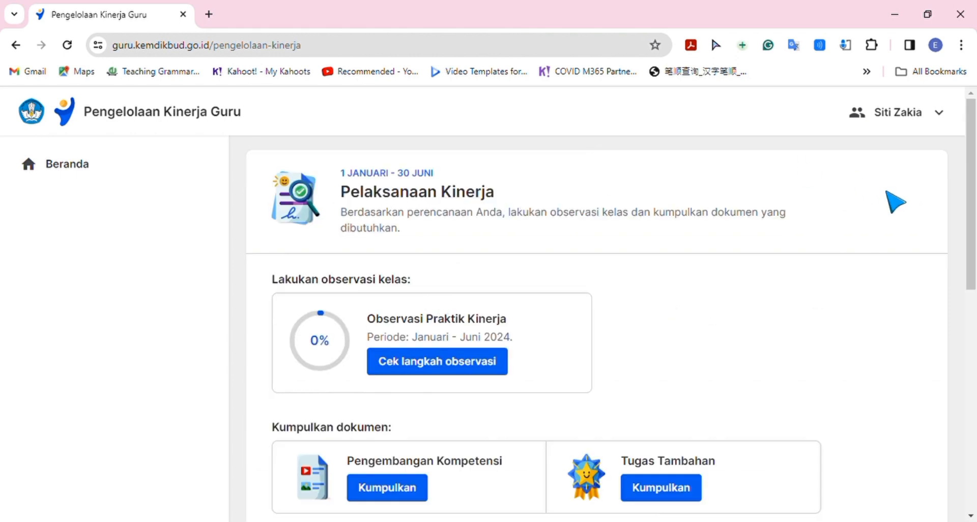
drag(975, 156, 975, 163)
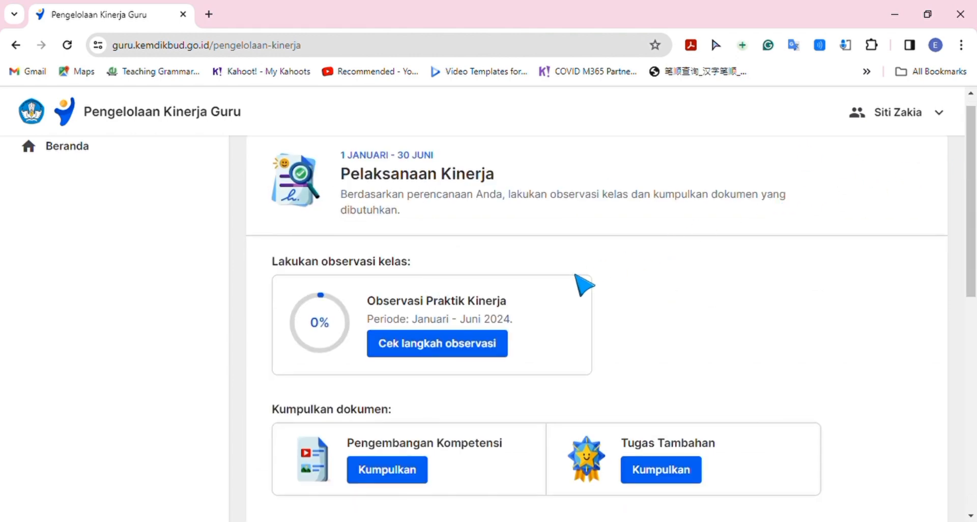
click(494, 347)
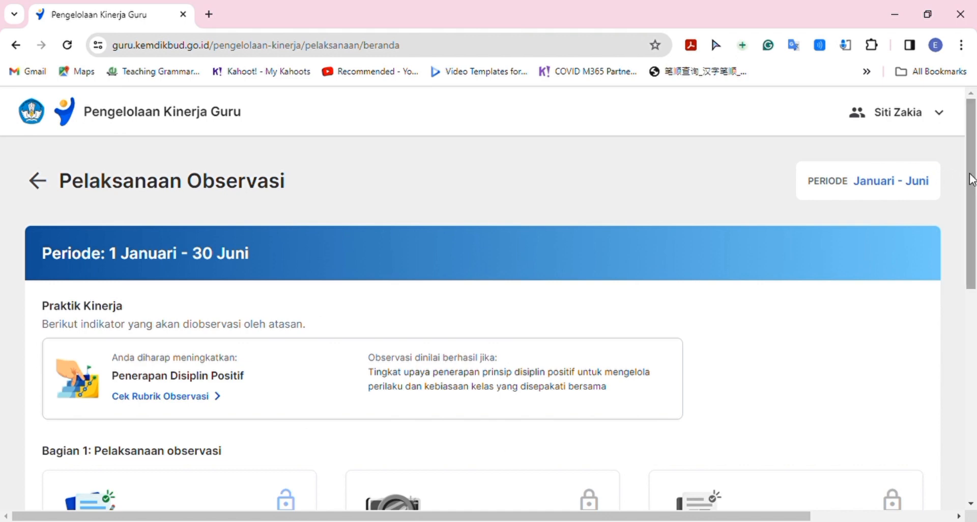
Open the class observation rubric for Penerapan Disiplin Positif and read through its three observed behaviour focuses.
drag(974, 168, 974, 247)
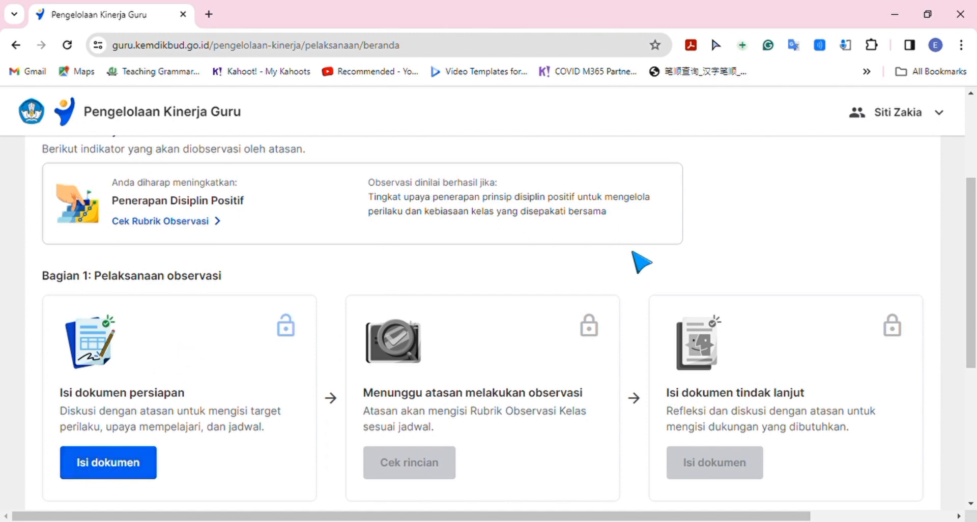
click(146, 222)
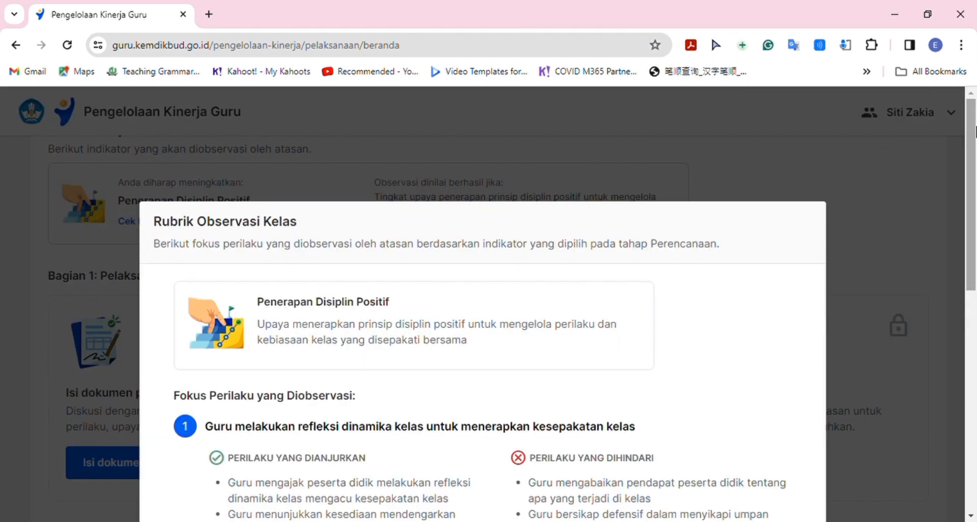
drag(974, 137, 975, 203)
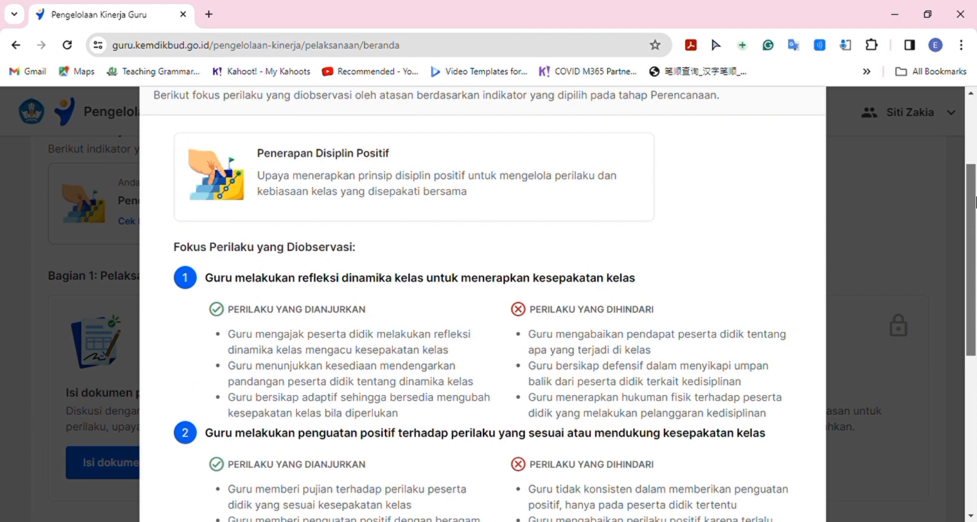
drag(974, 203, 975, 269)
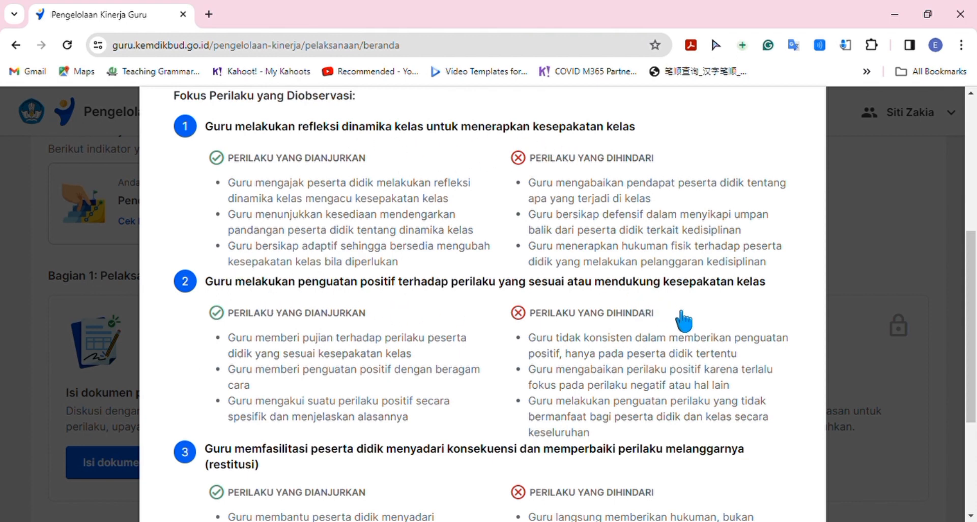
scroll(975, 278, down, 2)
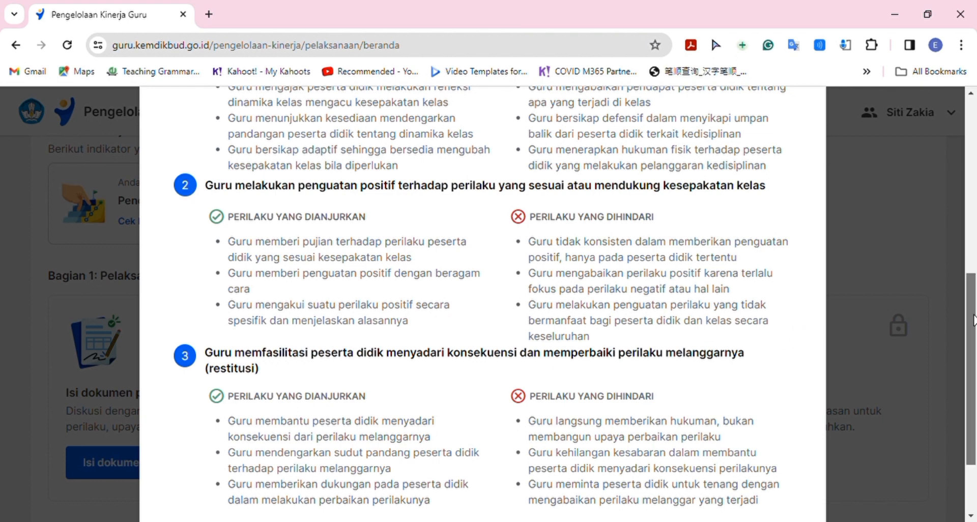
mouse_move(975, 320)
mouse_down()
mouse_move(975, 355)
mouse_move(975, 328)
mouse_up()
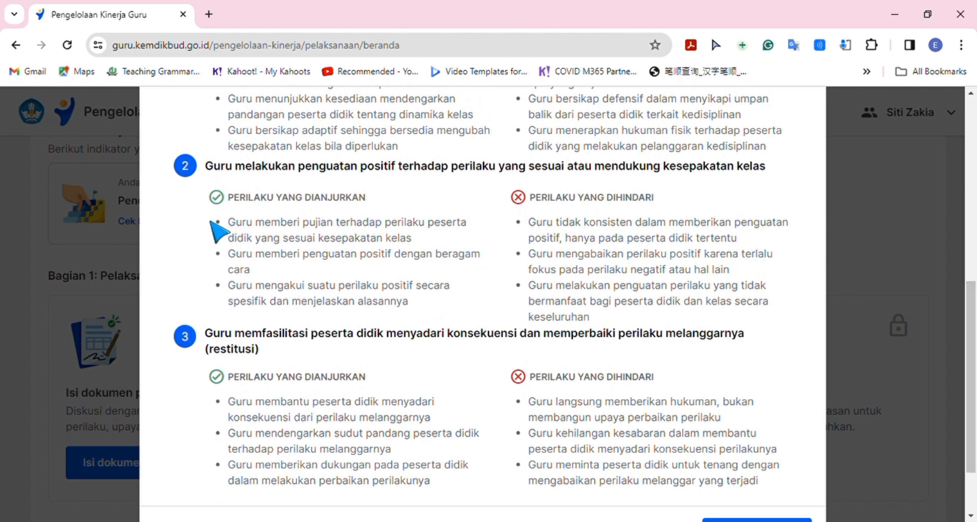
Copy the three recommended behaviours under focus 2 on positive reinforcement, and close the rubric with the acknowledgement.
drag(212, 223, 317, 231)
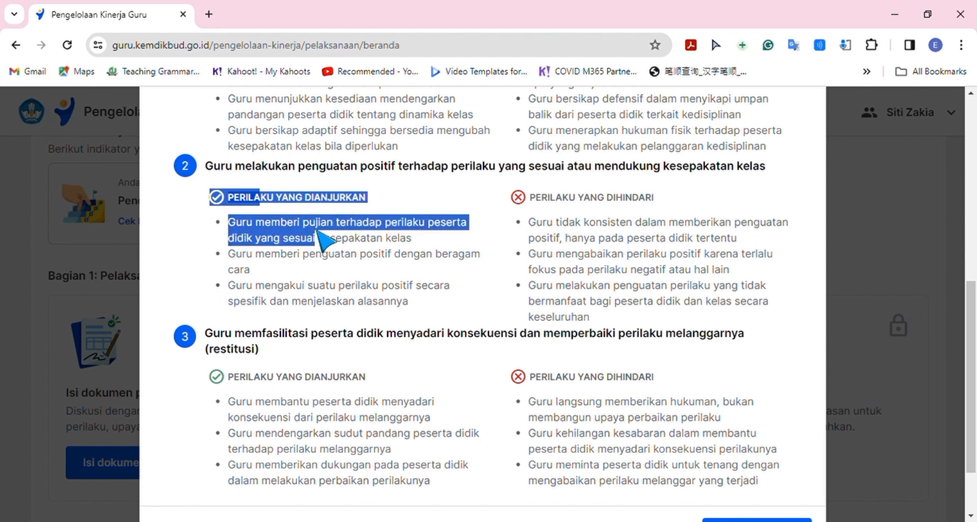
click(316, 231)
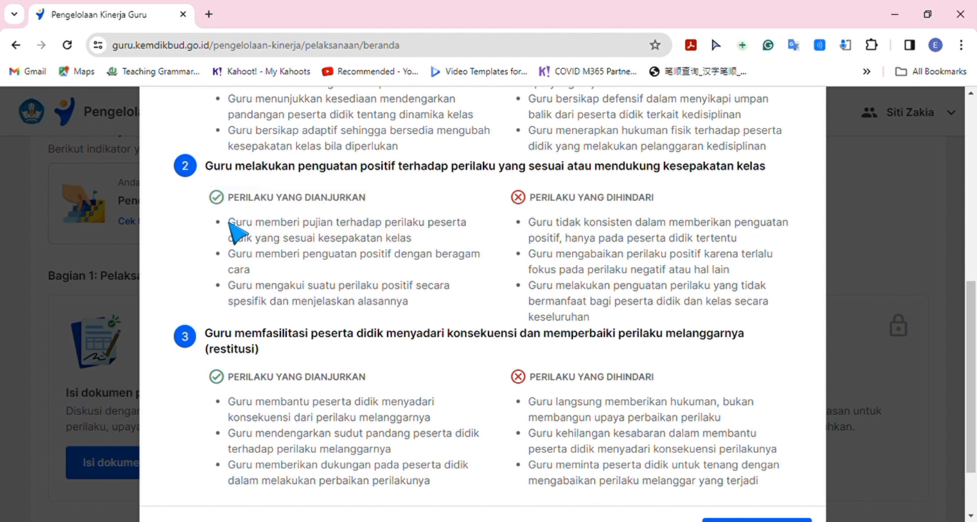
drag(227, 222, 420, 308)
key(ctrl+c)
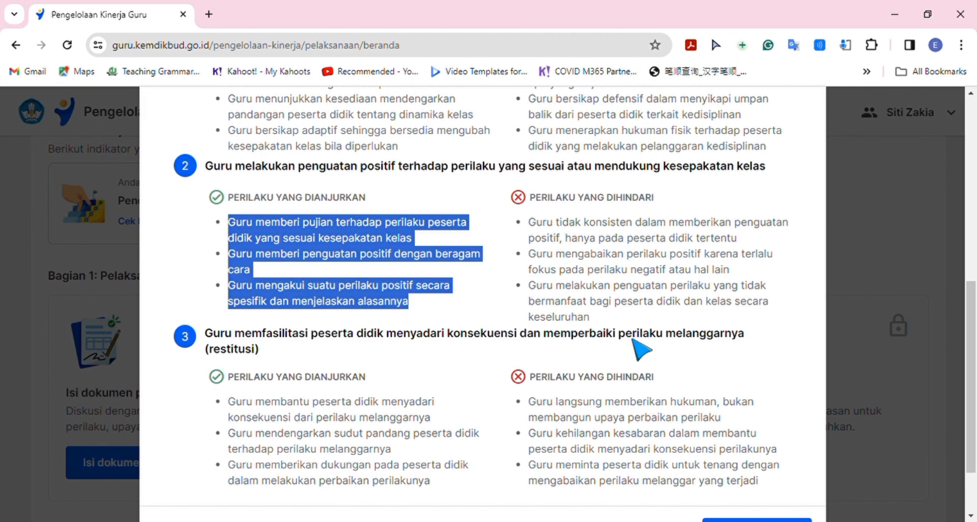
scroll(969, 363, down, 2)
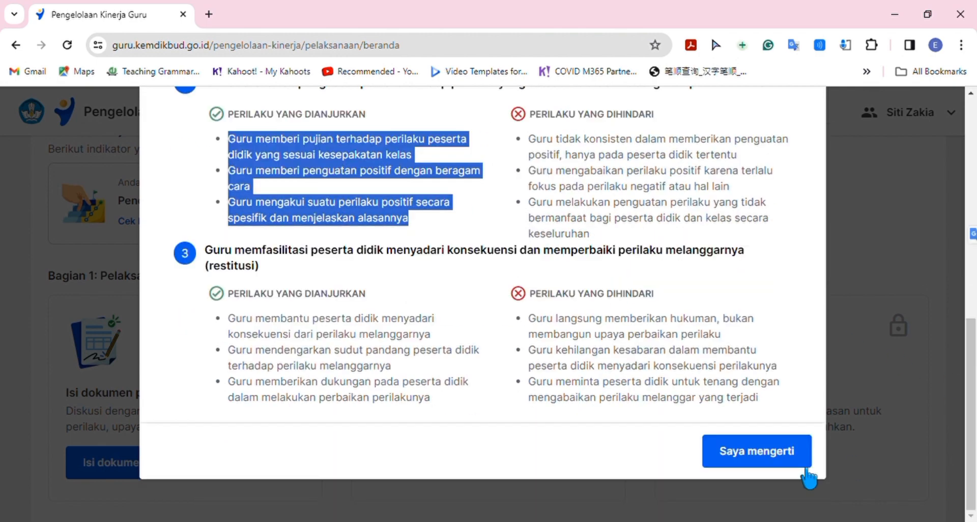
click(766, 458)
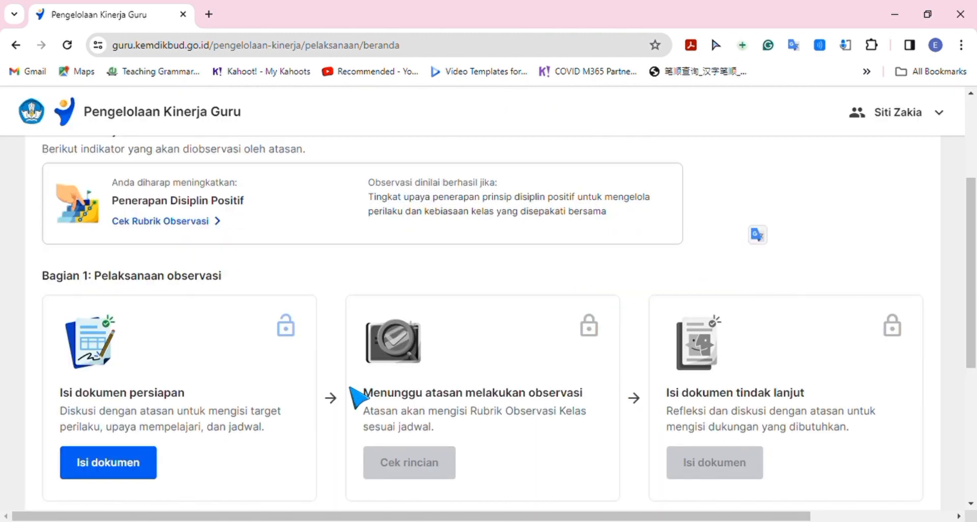
Open the preparation document and select the target behaviour "Guru melakukan penguatan positif terhadap perilaku yang sesuai atau mendukung kesepakatan kelas".
scroll(690, 323, down, 2)
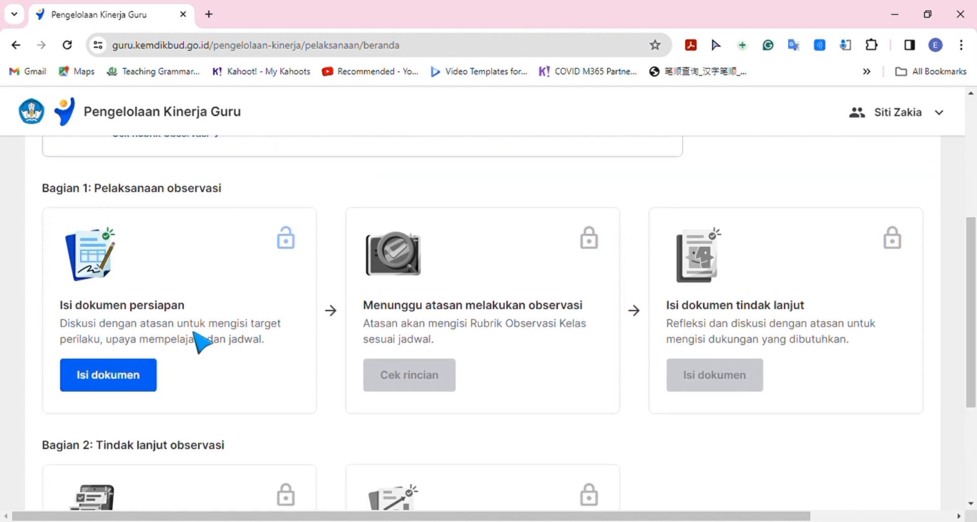
click(108, 377)
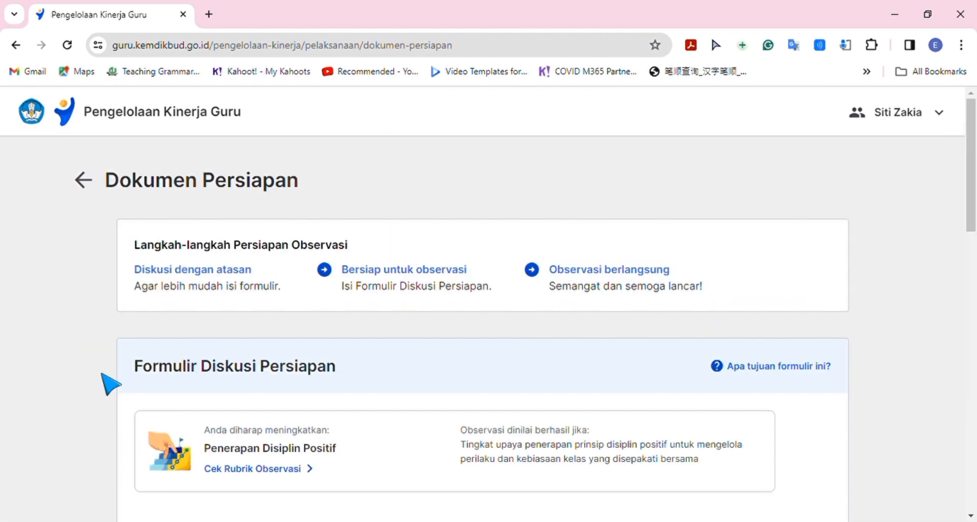
scroll(489, 328, down, 6)
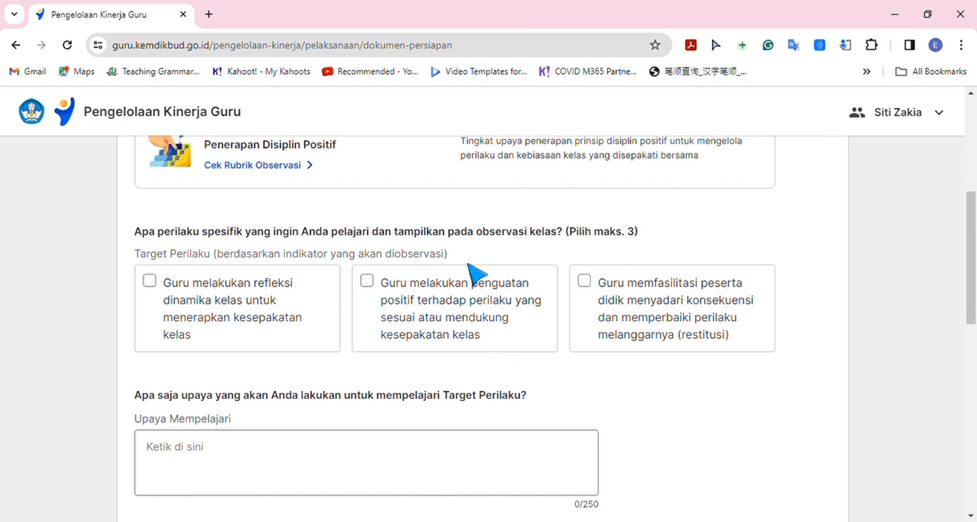
click(373, 283)
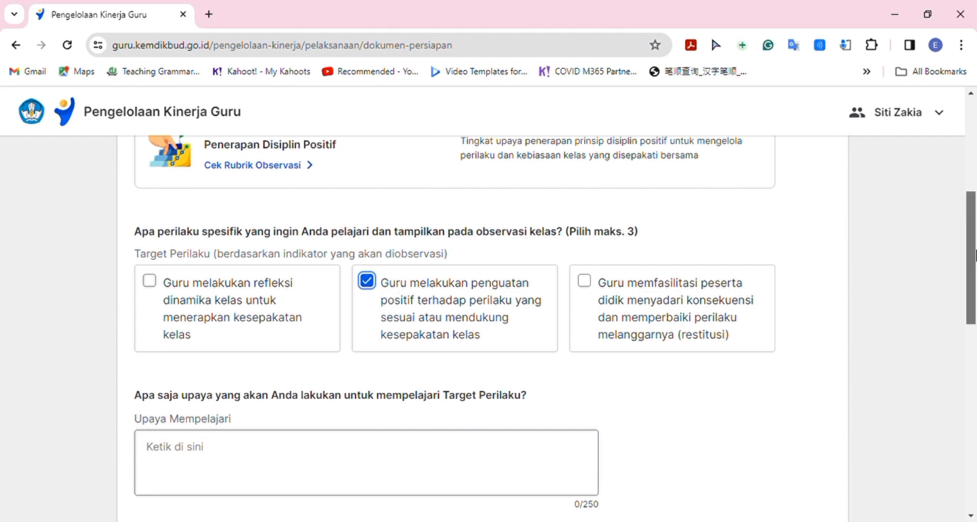
Paste the three copied rubric behaviours as the answer for Upaya Mempelajari.
scroll(972, 283, down, 2)
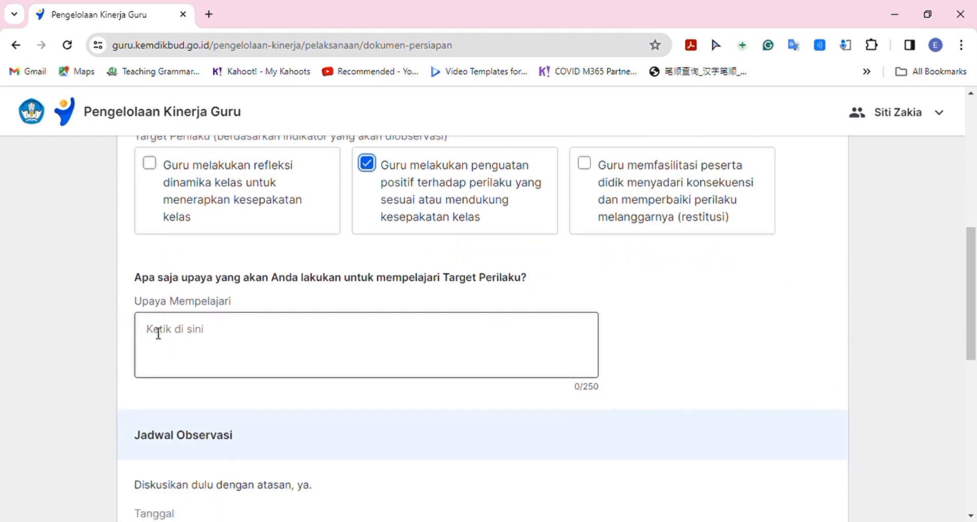
click(161, 334)
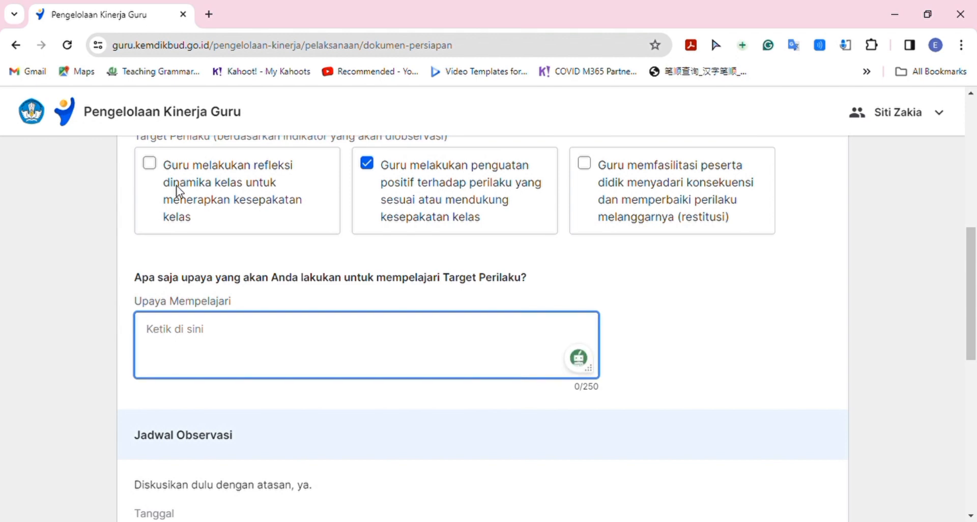
key(ctrl+v)
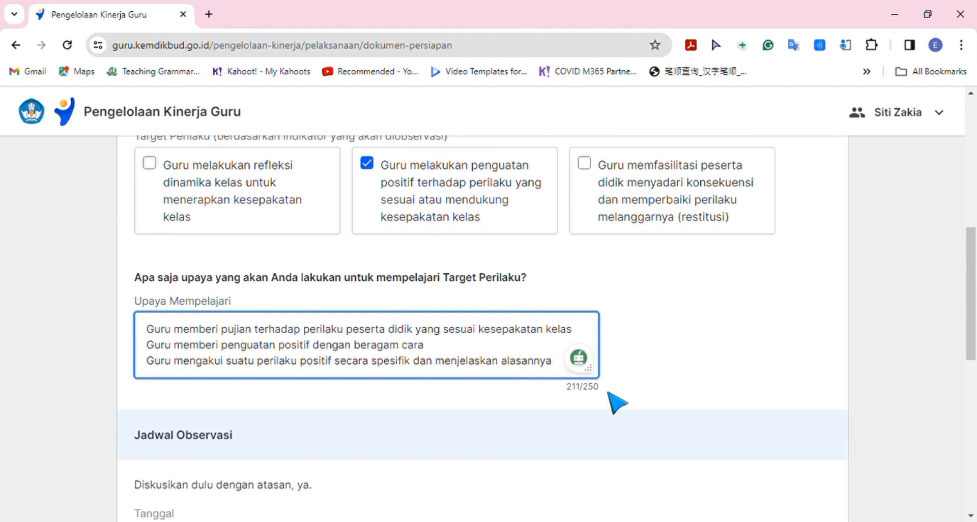
Set the observation date under Jadwal Observasi to 14 March 2024.
scroll(973, 359, down, 4)
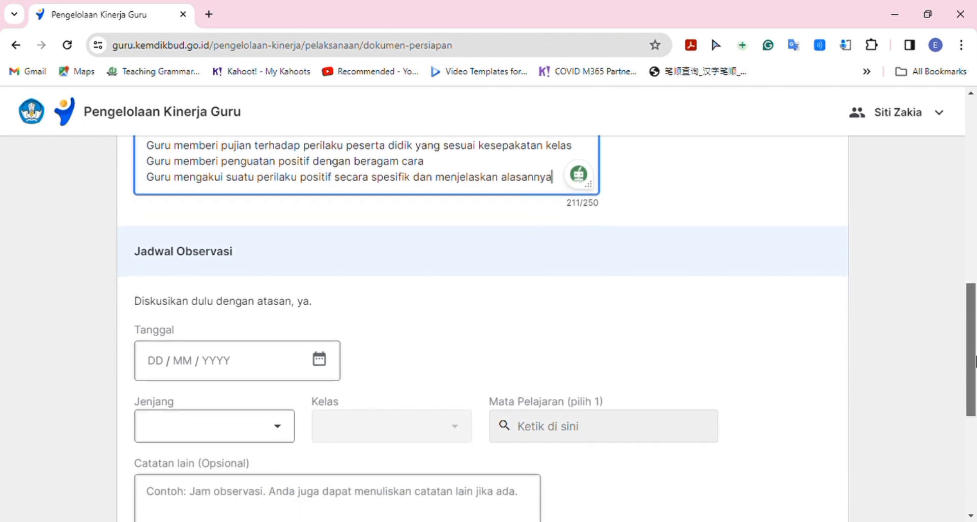
drag(975, 357, 975, 374)
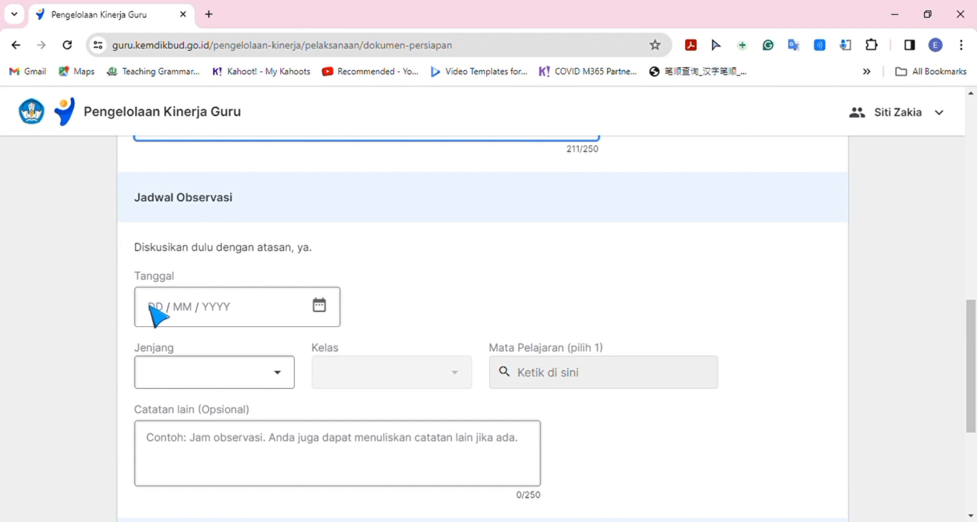
click(185, 312)
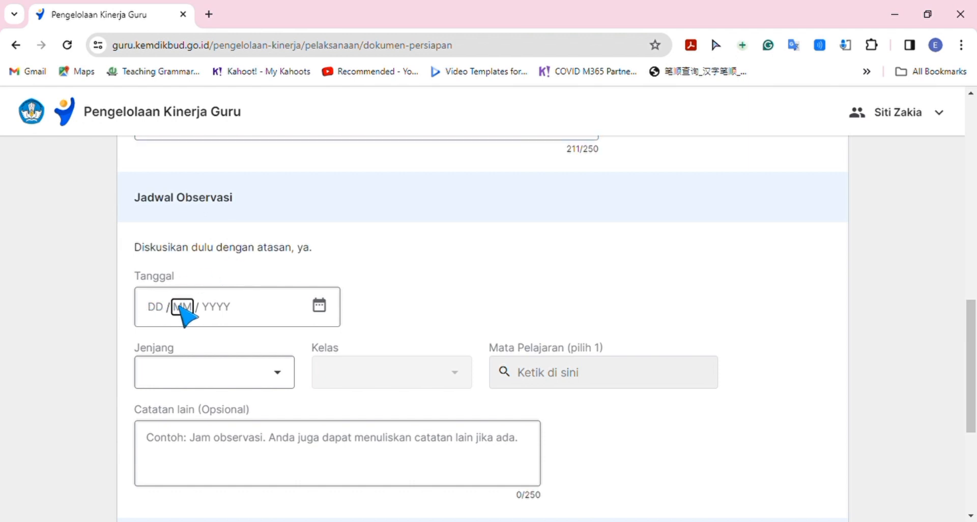
click(328, 315)
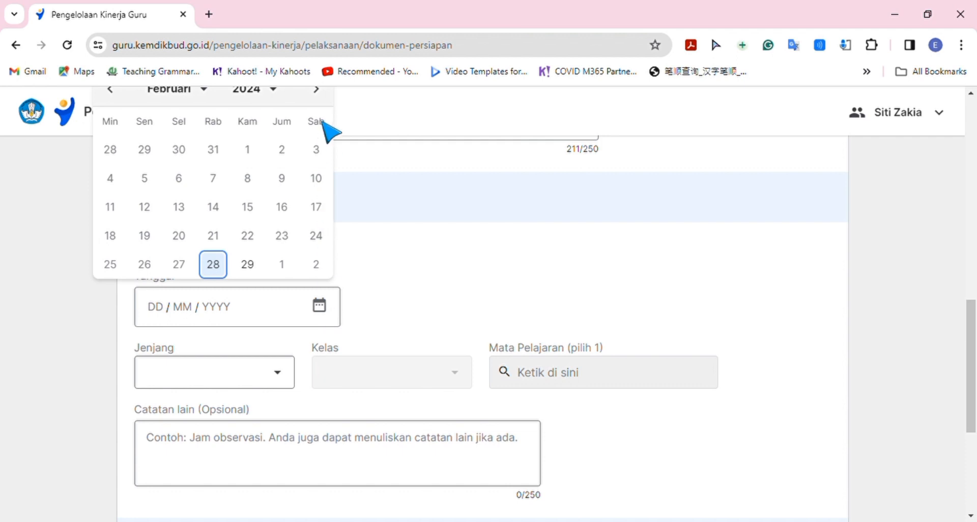
click(210, 94)
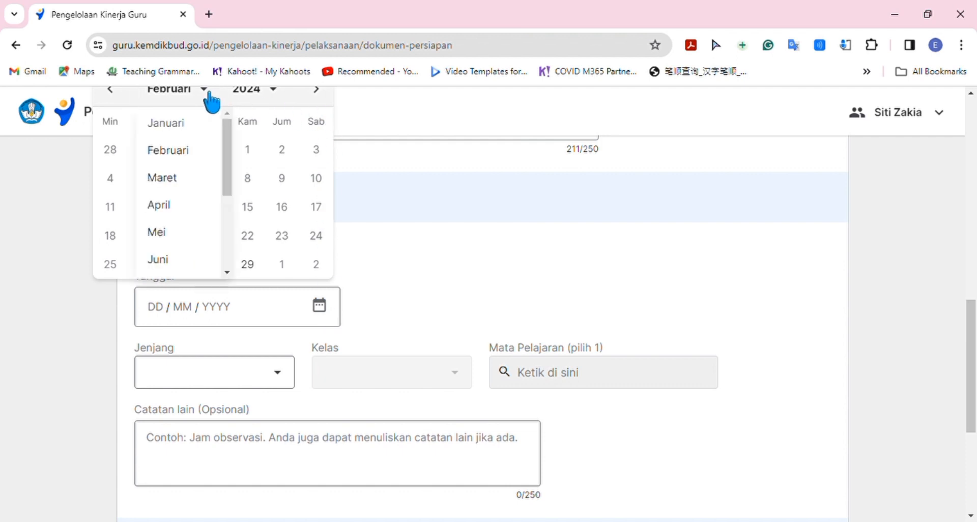
click(188, 187)
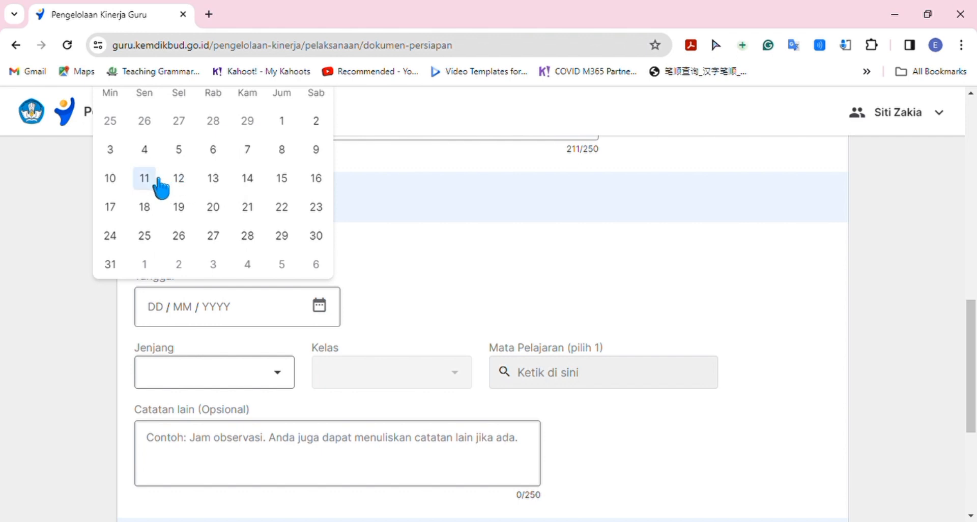
click(253, 183)
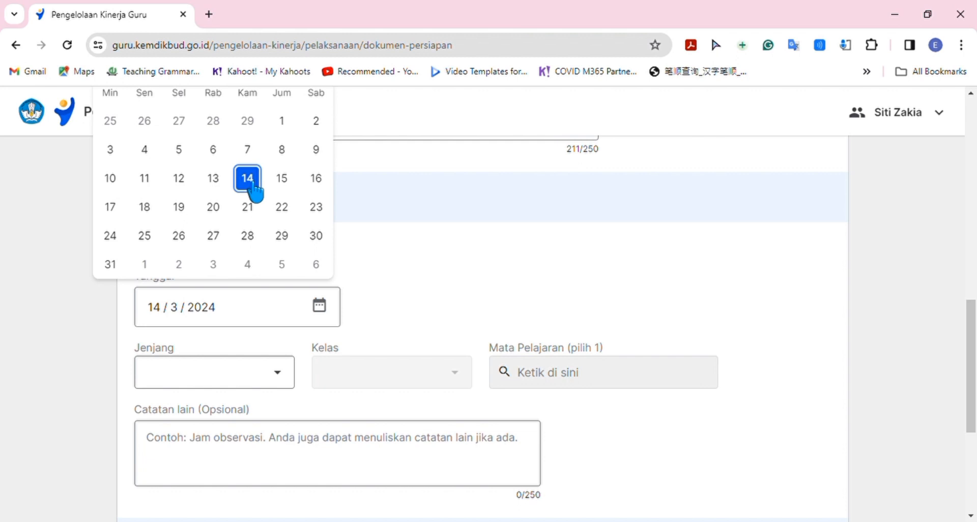
click(479, 264)
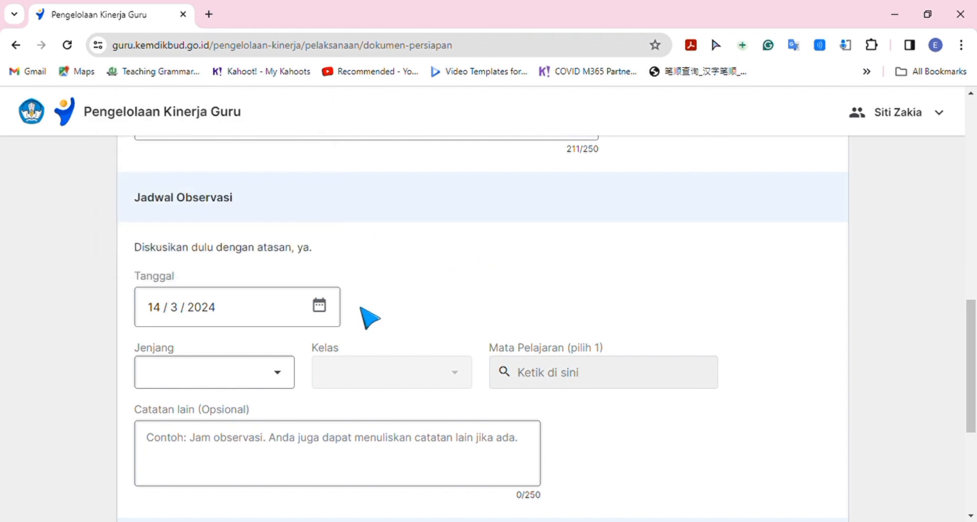
Set the observation's Jenjang to SMK and its Kelas to Kelas 11.
click(252, 382)
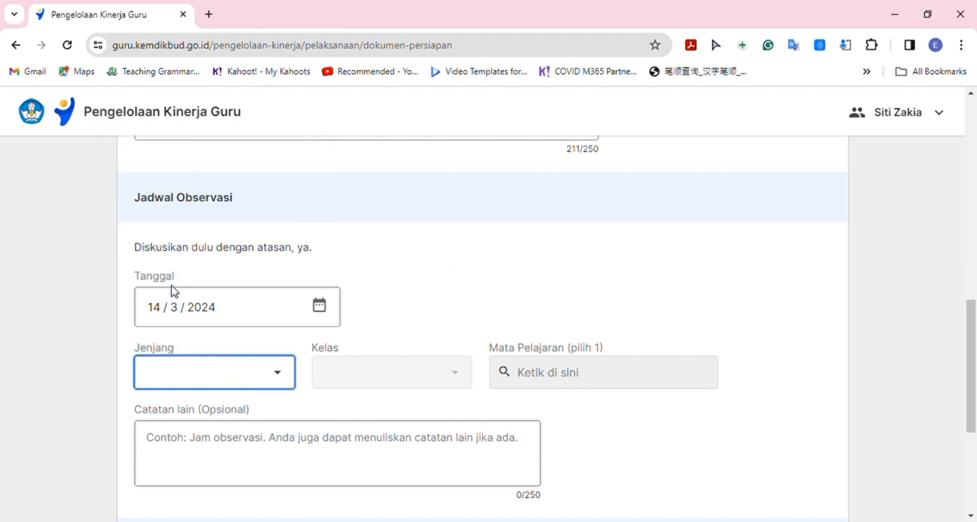
click(161, 332)
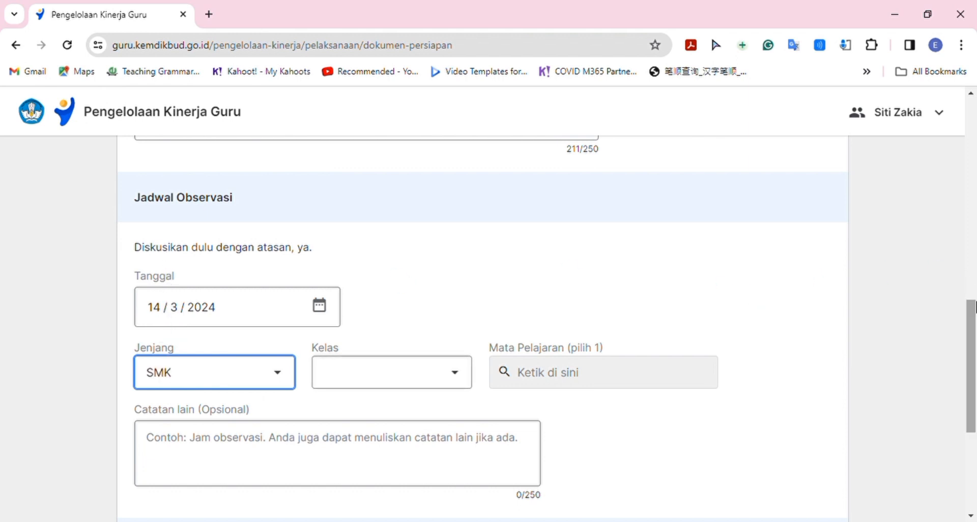
drag(976, 305, 975, 356)
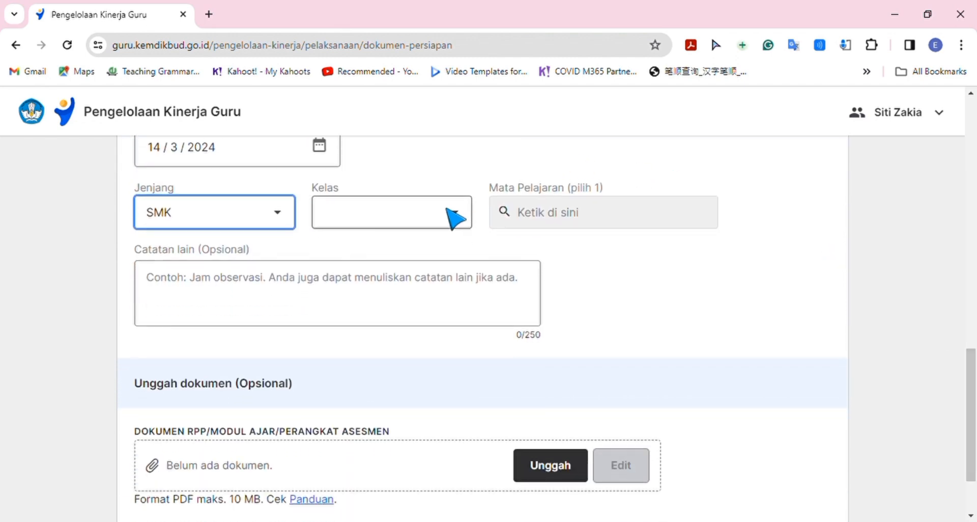
click(450, 216)
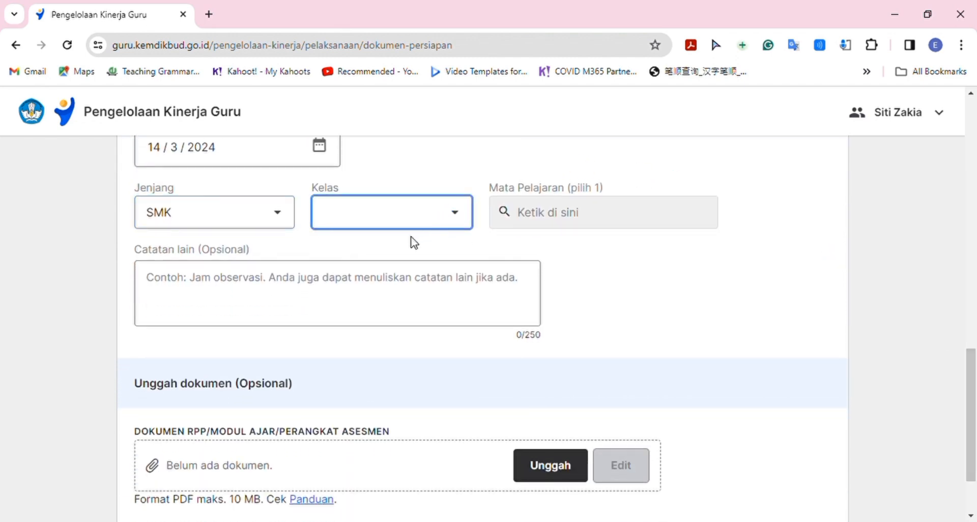
click(392, 256)
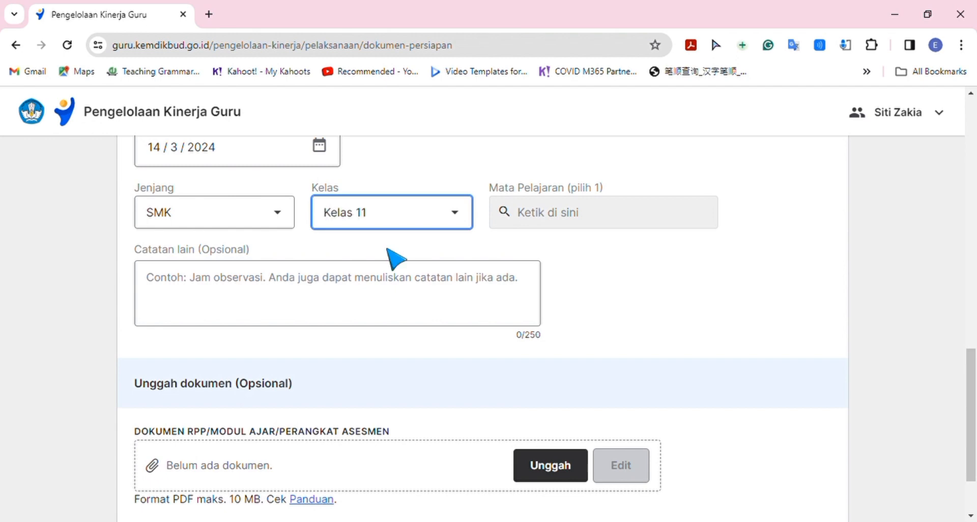
Set the observation's Mata Pelajaran to Bahasa Inggris.
click(535, 225)
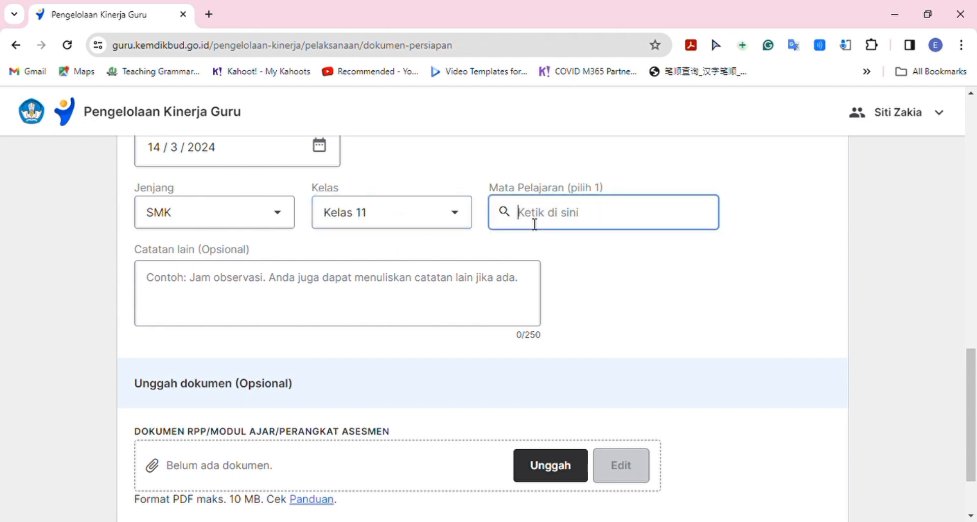
text(Bahasa)
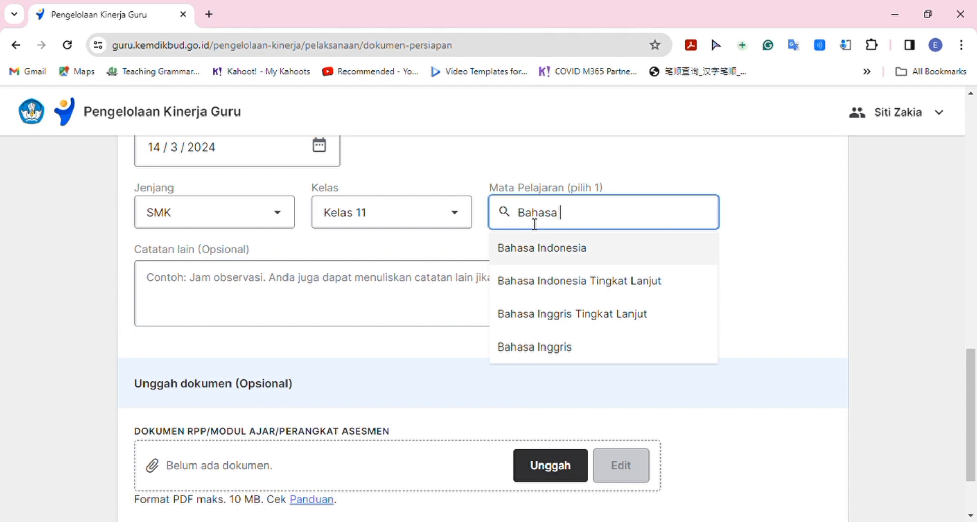
click(529, 351)
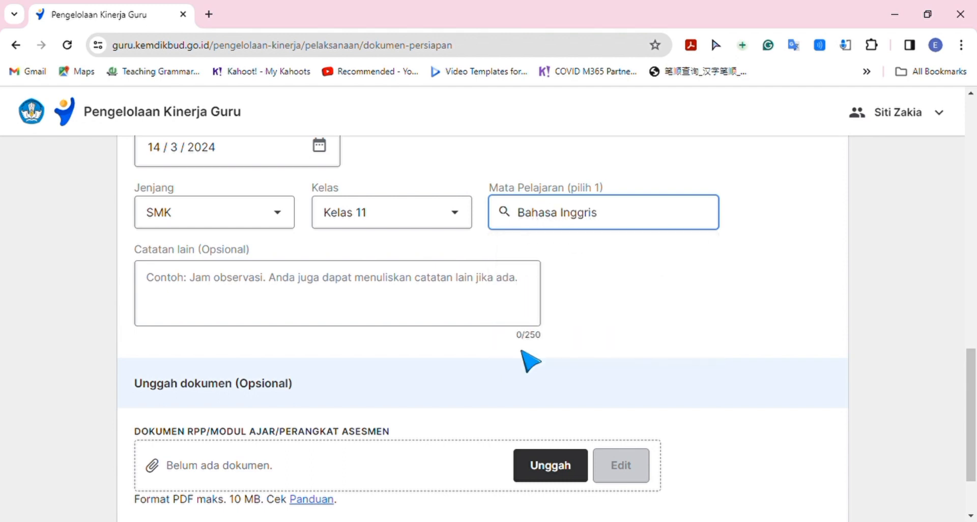
Enter "Jam observasi pada les ke -3 pukul 09.15 - 10.40" as the observation's Catatan lain.
click(165, 281)
text(J)
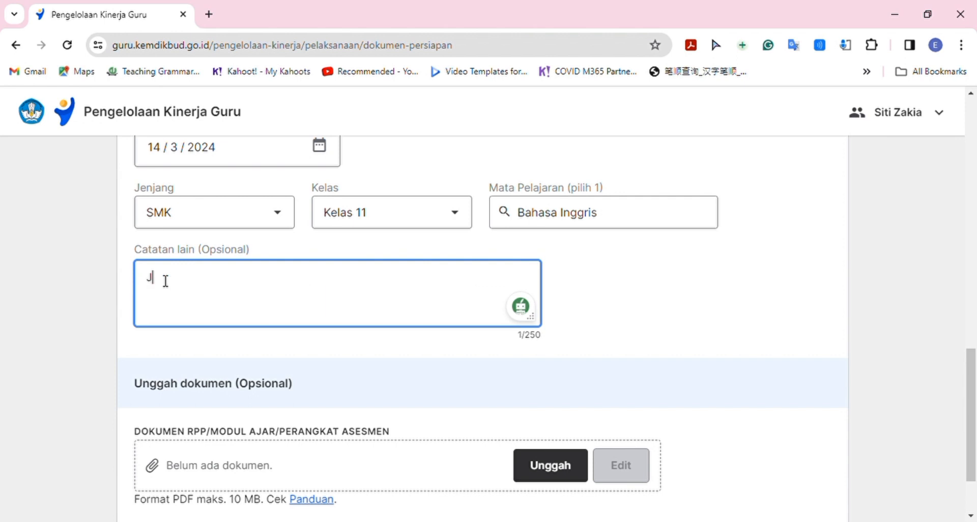
text(am observasi pada )
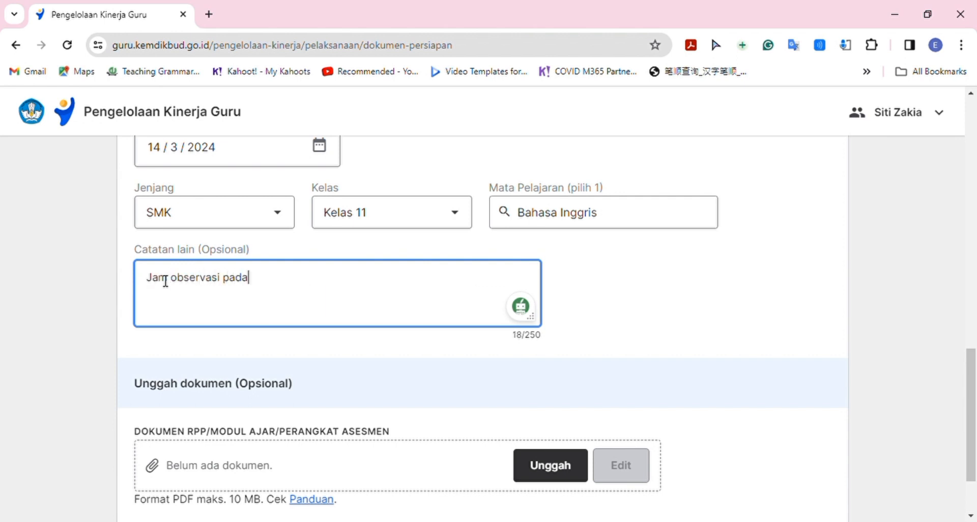
text(les ke -3)
text(pukul )
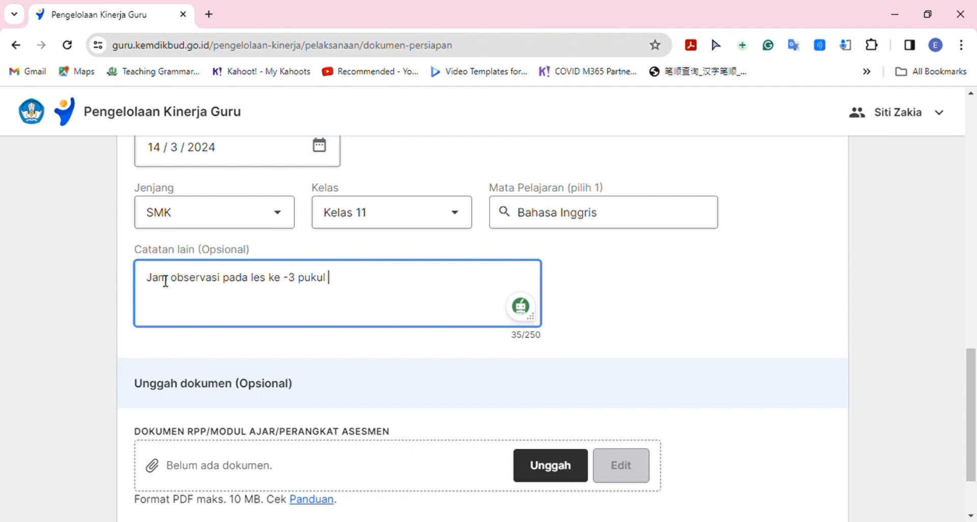
text(09.15 -)
text(10.40)
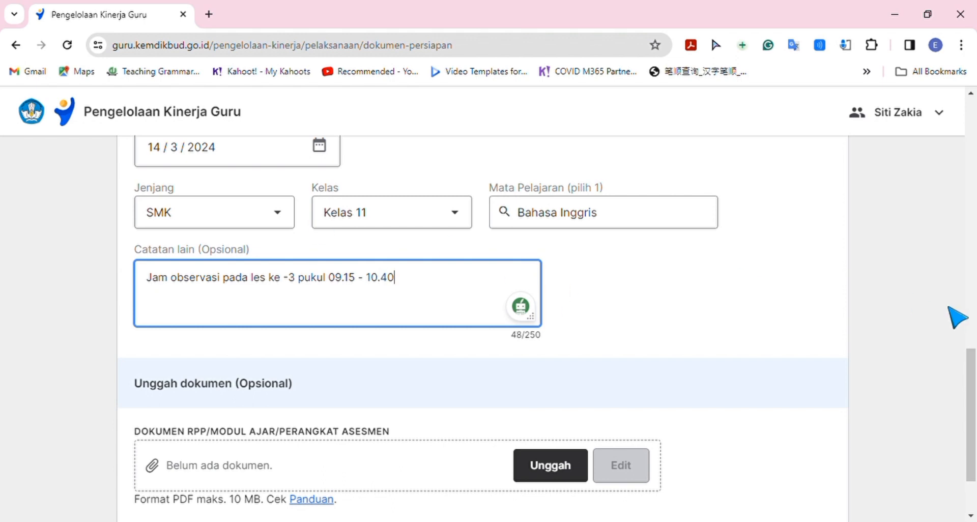
Upload "MODUL AJAR KELAS XI - OPINIONS.pdf" from the computer as the teaching module document and submit the preparation document.
drag(974, 357, 974, 392)
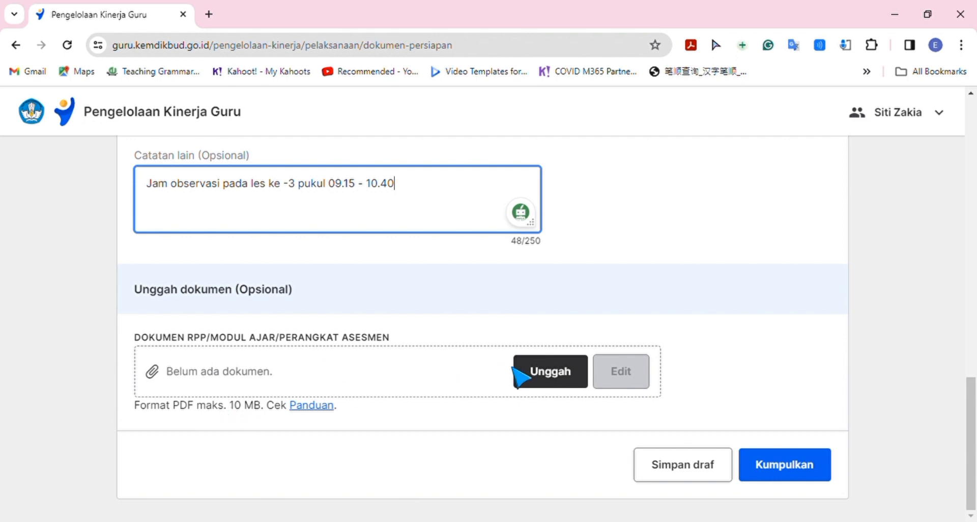
click(548, 383)
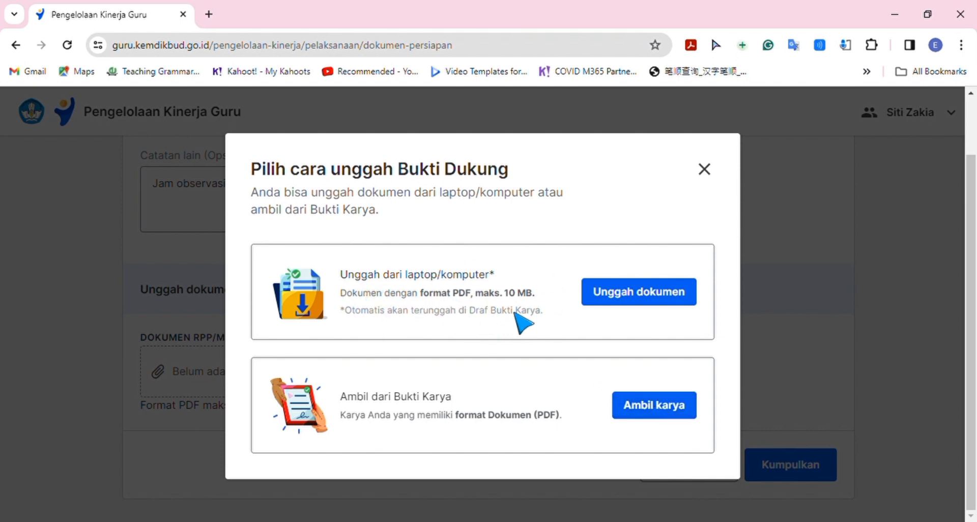
click(633, 299)
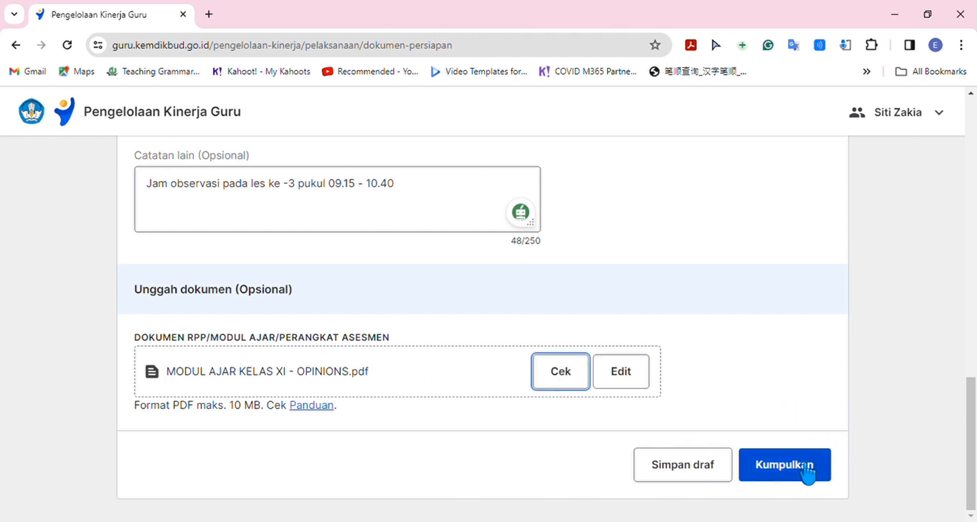
click(808, 473)
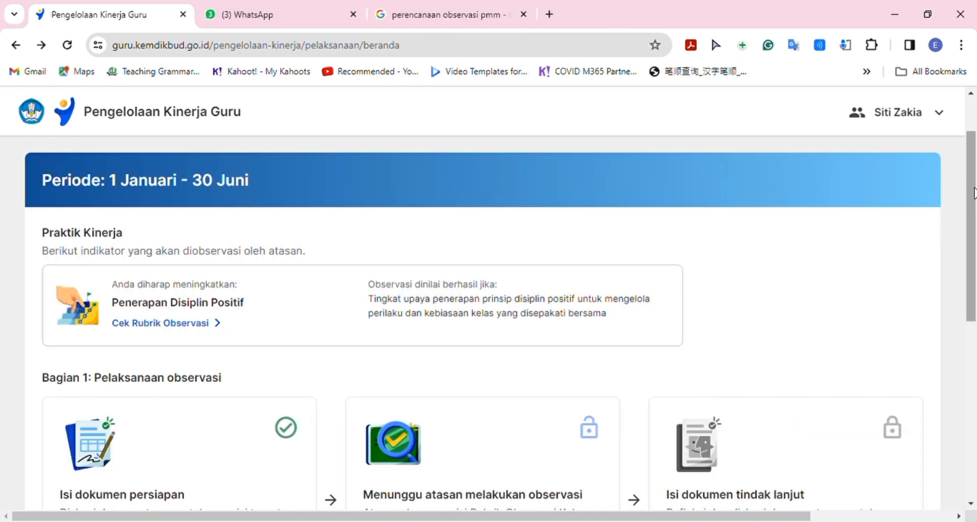
Open the details of the observation awaiting the supervisor and review its schedule, Fokus Observasi and Upaya Mempelajari.
drag(973, 192, 973, 224)
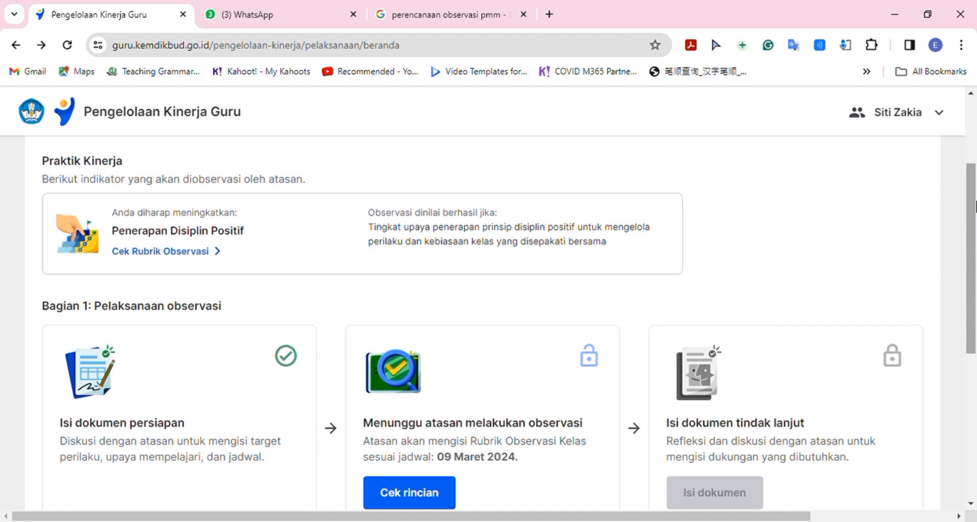
drag(974, 206, 975, 309)
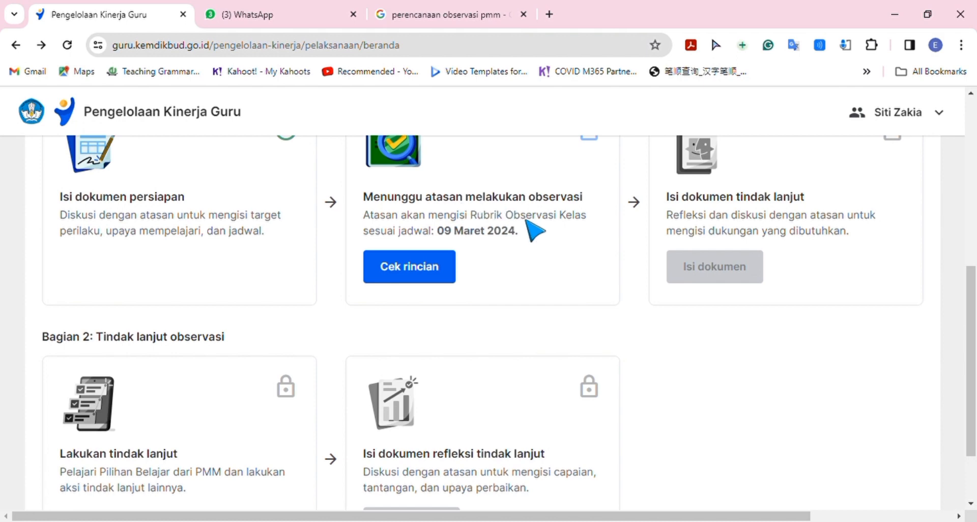
click(417, 277)
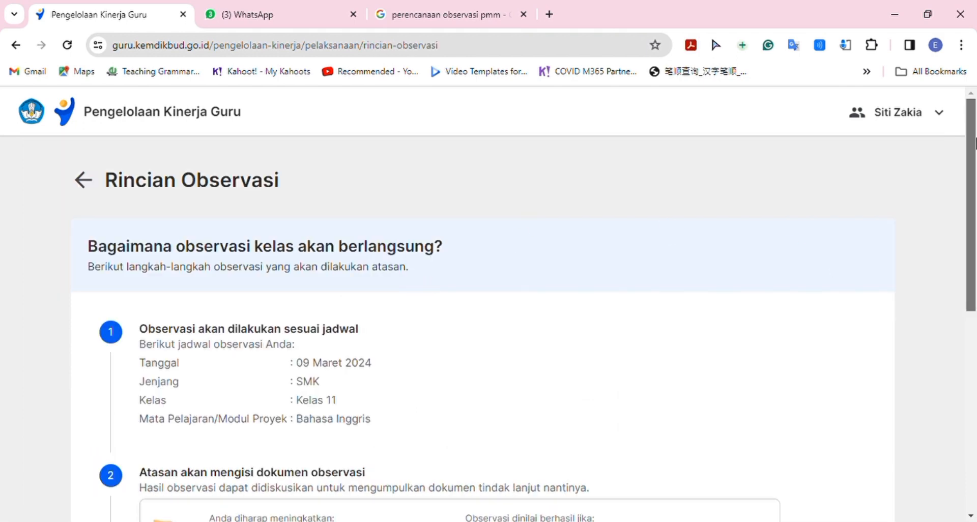
drag(971, 144, 971, 173)
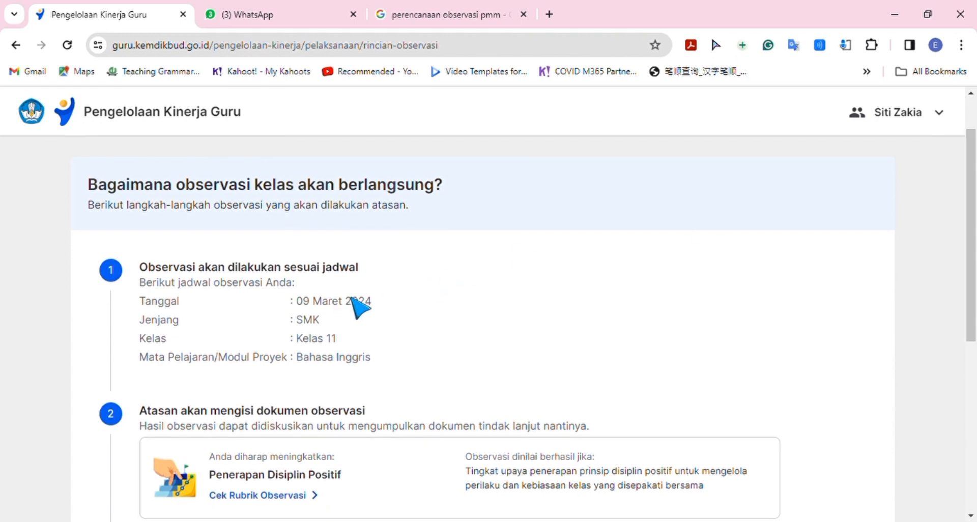
drag(975, 175, 975, 251)
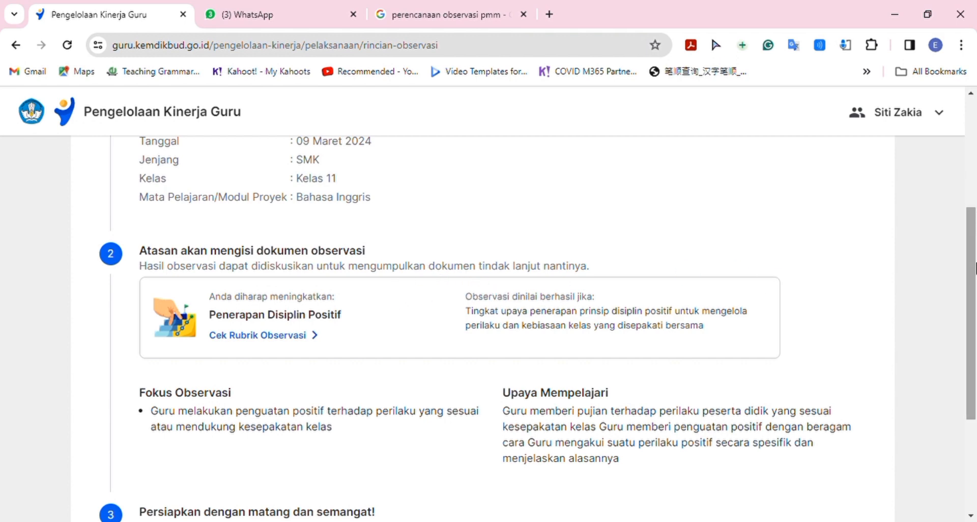
drag(972, 268, 976, 327)
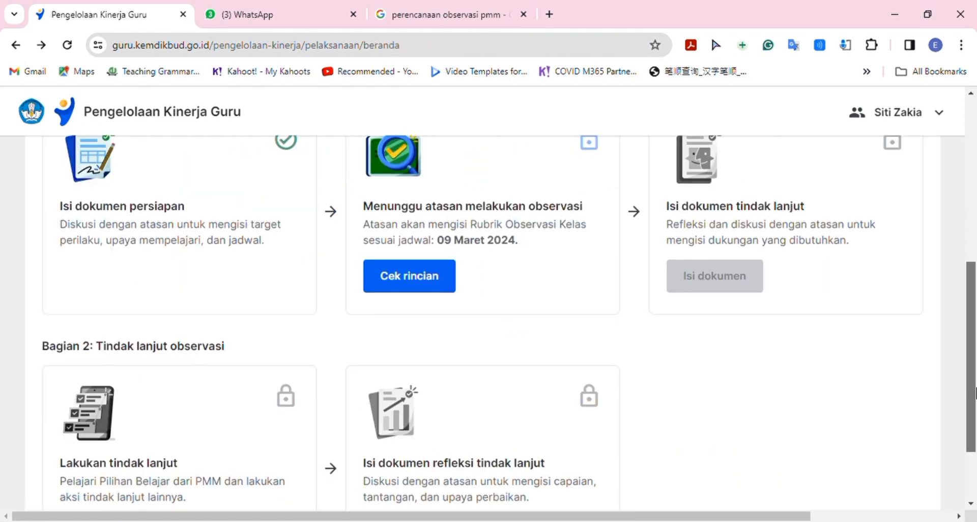